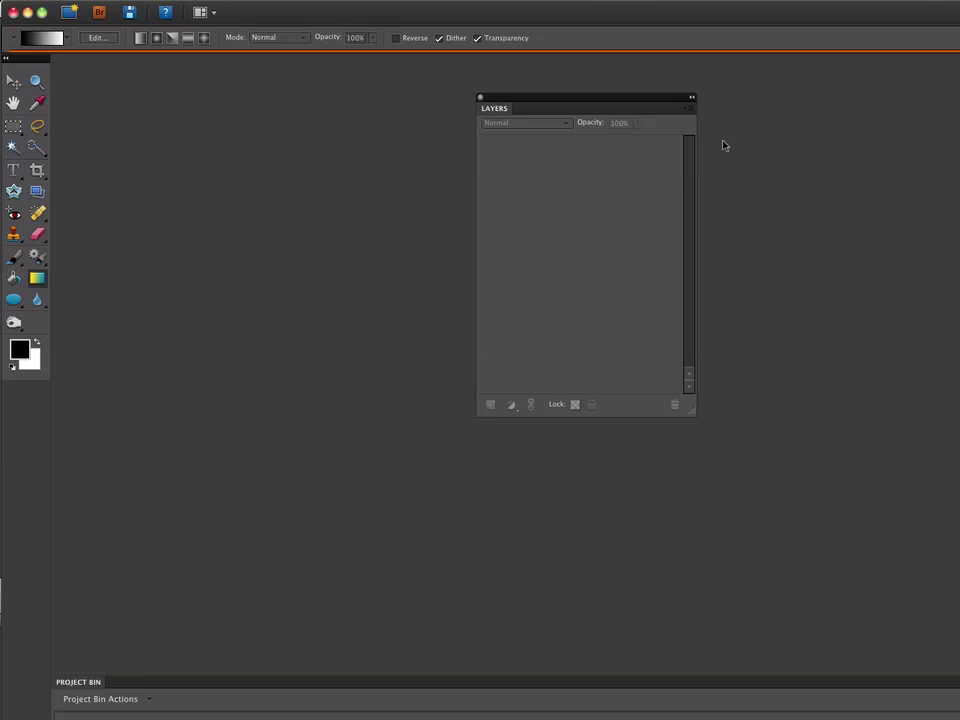
Step: Create a new white 8.5 × 11 inch document at 250 ppi
{"action": "key", "text": "super+n"}
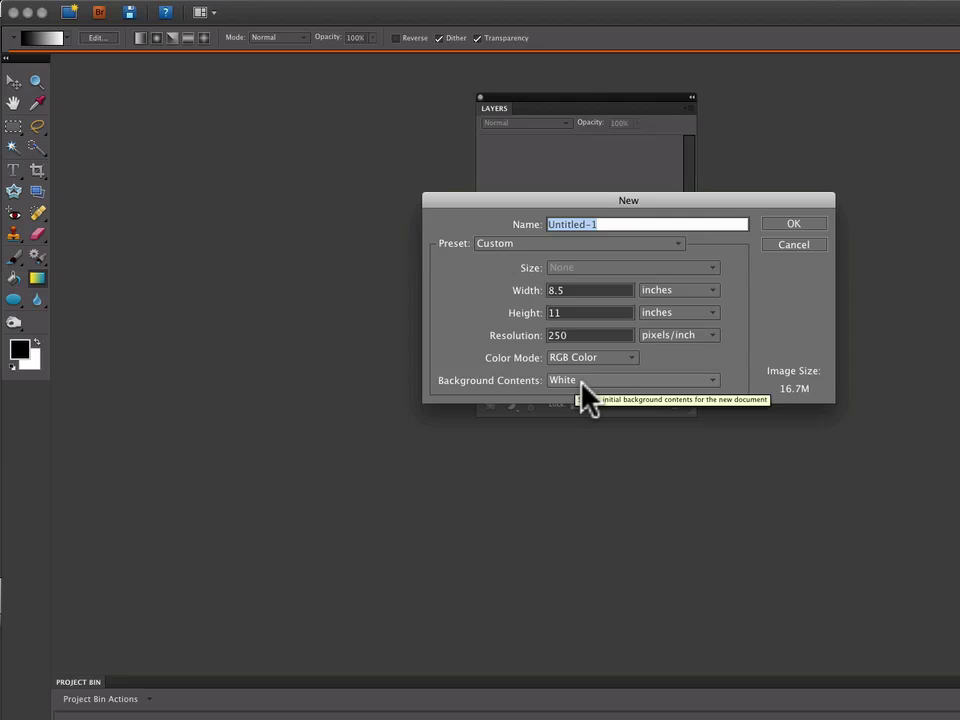
{"action": "left_click", "coordinate": [804, 222]}
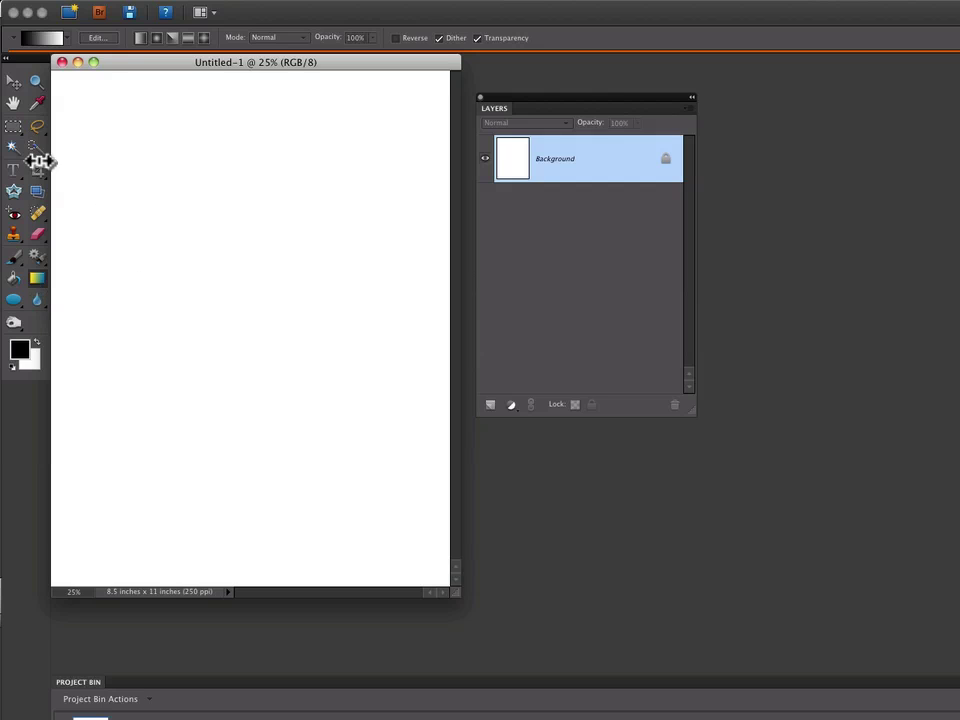
Step: Type the word 'gradient' near the top left of the page
{"action": "left_click", "coordinate": [13, 172]}
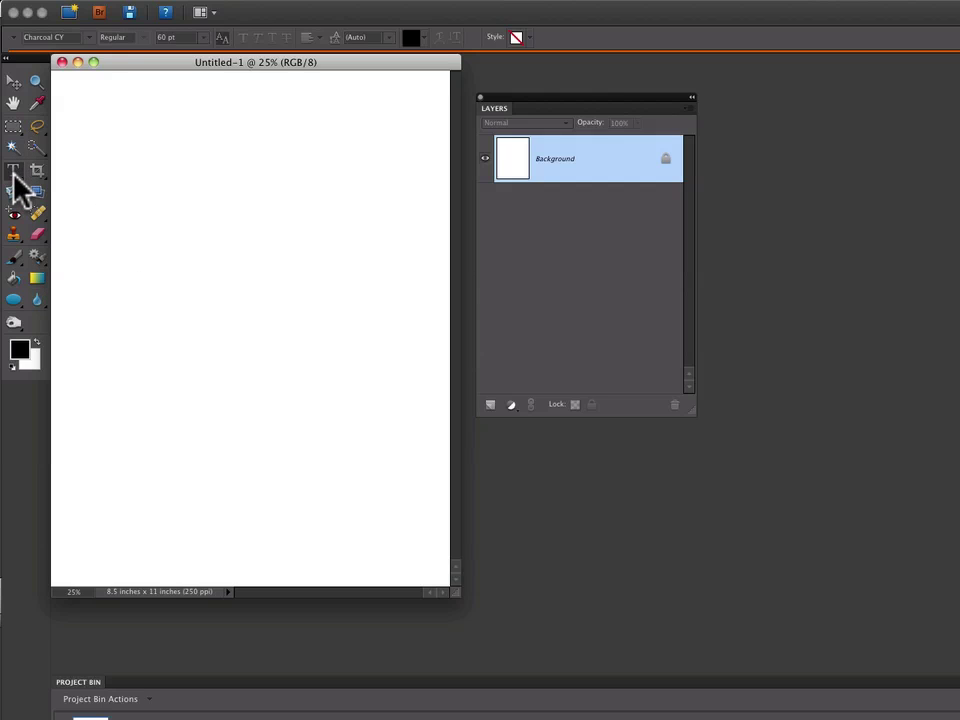
{"action": "left_click", "coordinate": [81, 134]}
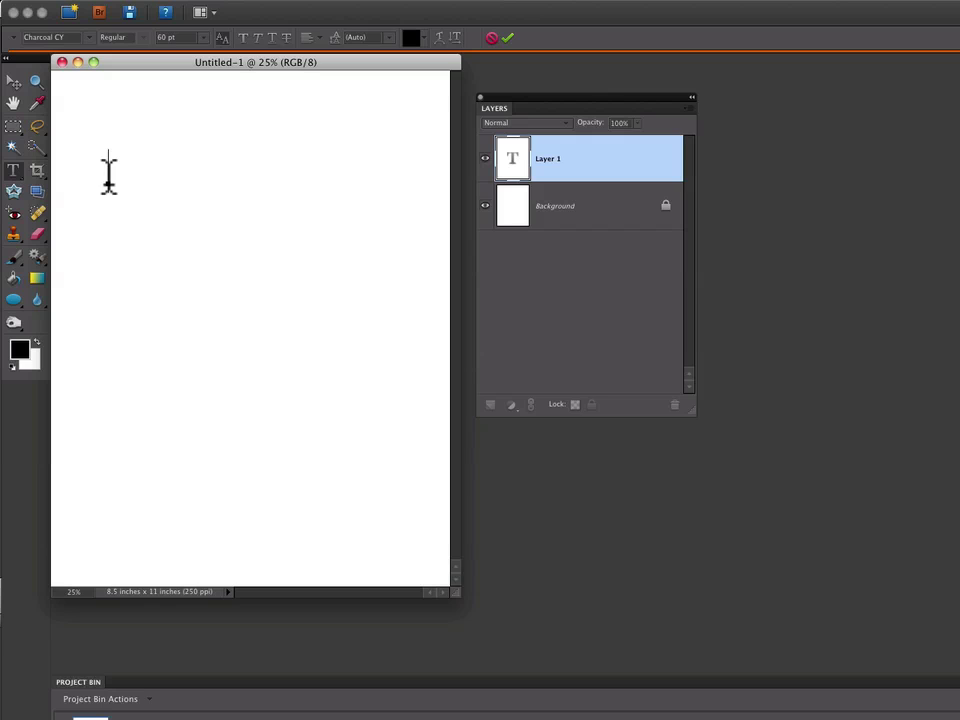
{"action": "type", "text": "gradient"}
{"action": "key", "text": "KP_Enter"}
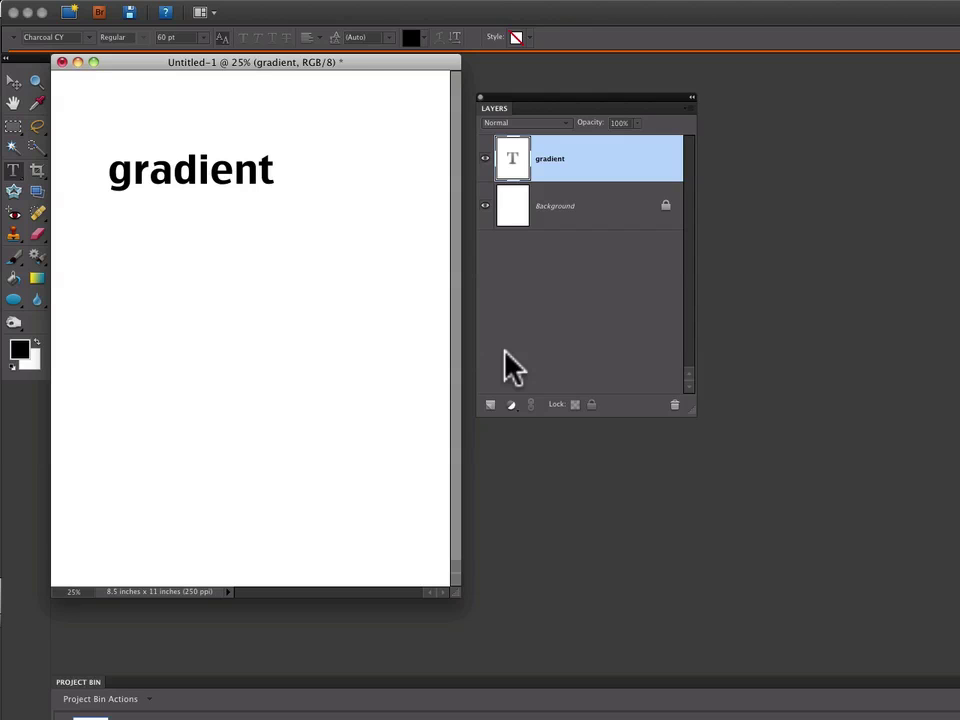
Step: Add Layer 1 above the text and select the rainbow spectrum gradient preset
{"action": "left_click", "coordinate": [490, 405]}
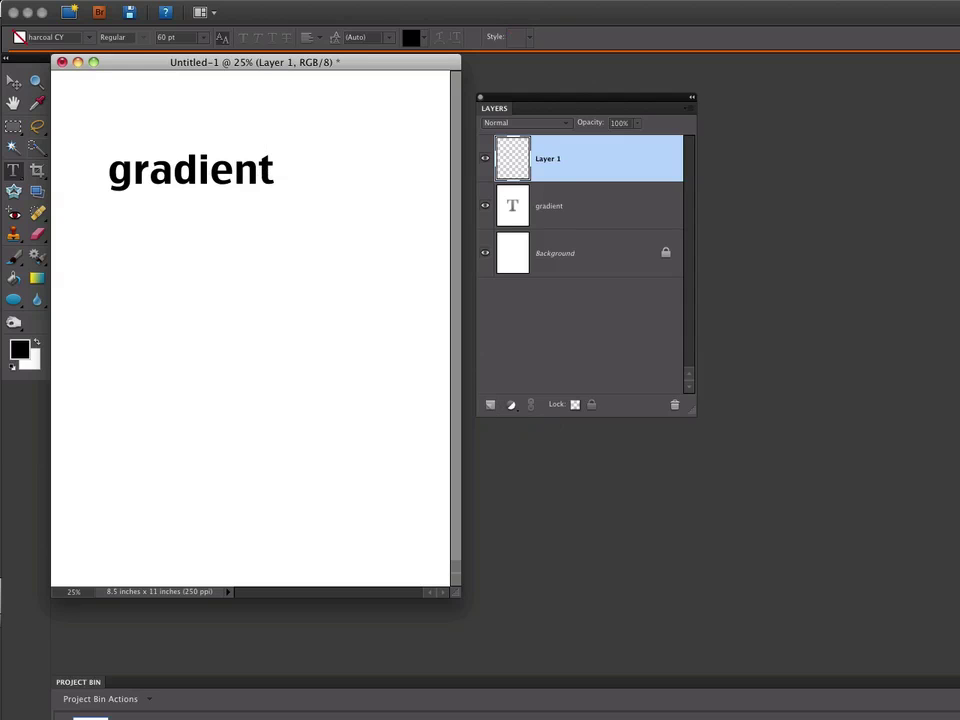
{"action": "left_click", "coordinate": [37, 280]}
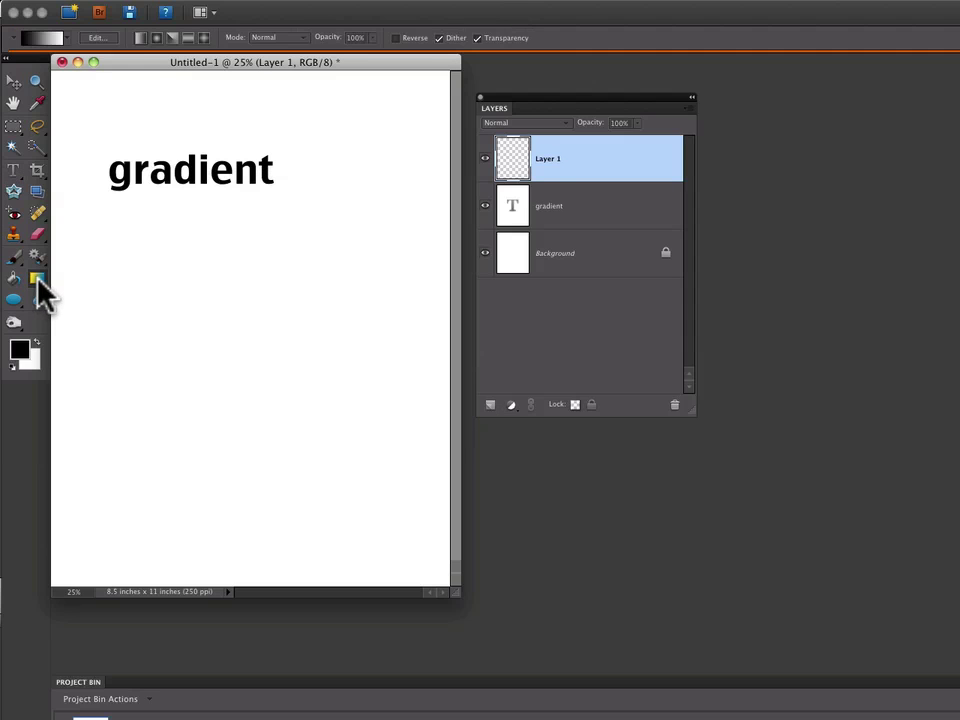
{"action": "left_click", "coordinate": [66, 38]}
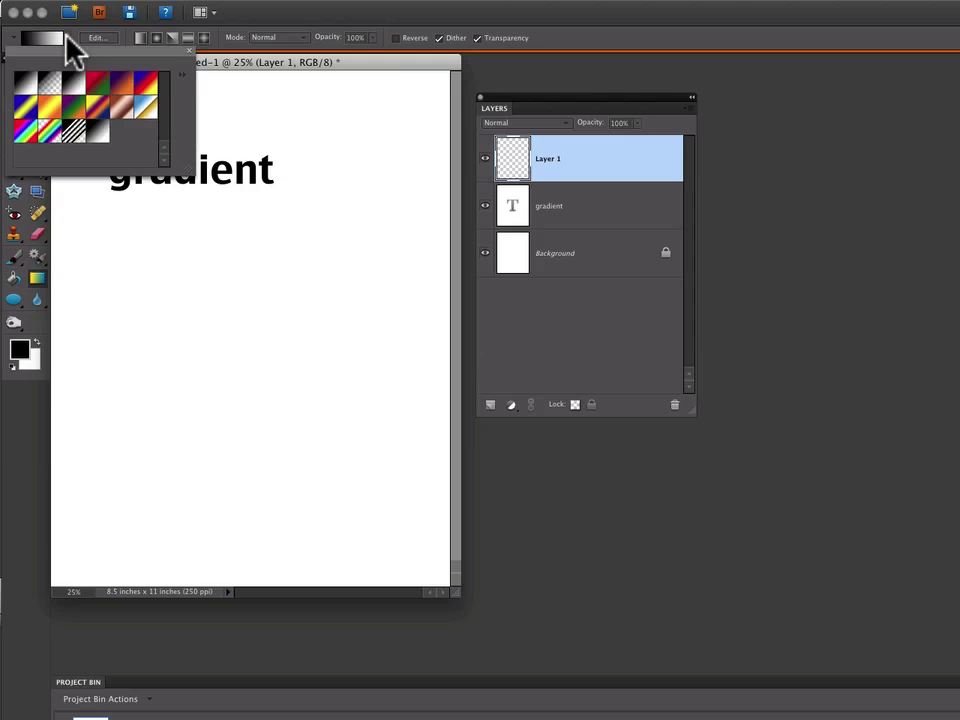
{"action": "left_click", "coordinate": [24, 134]}
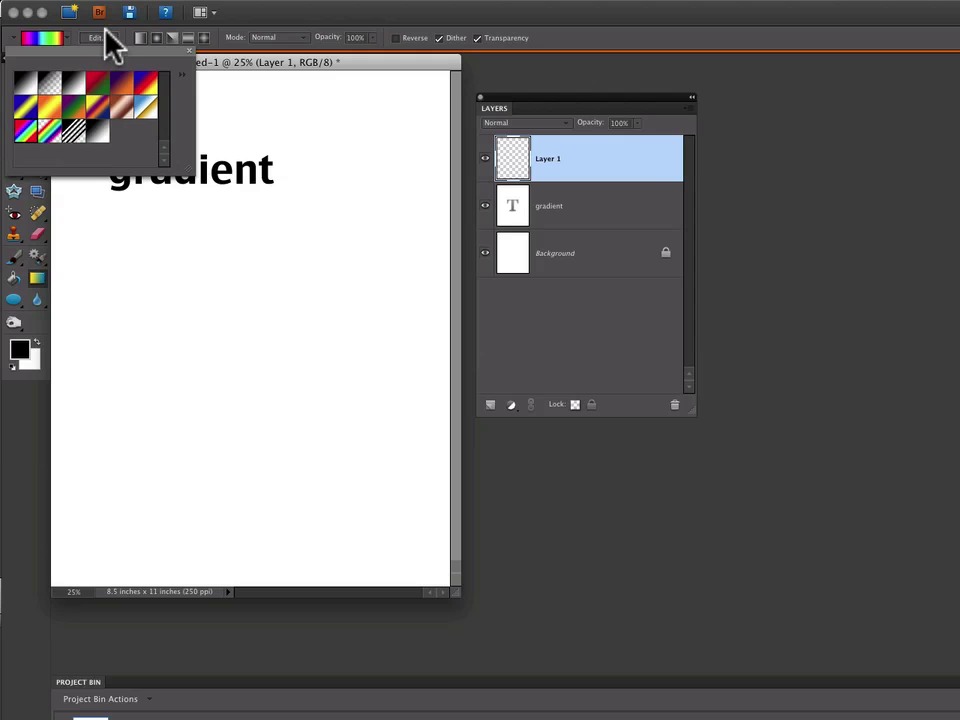
{"action": "left_click", "coordinate": [189, 49]}
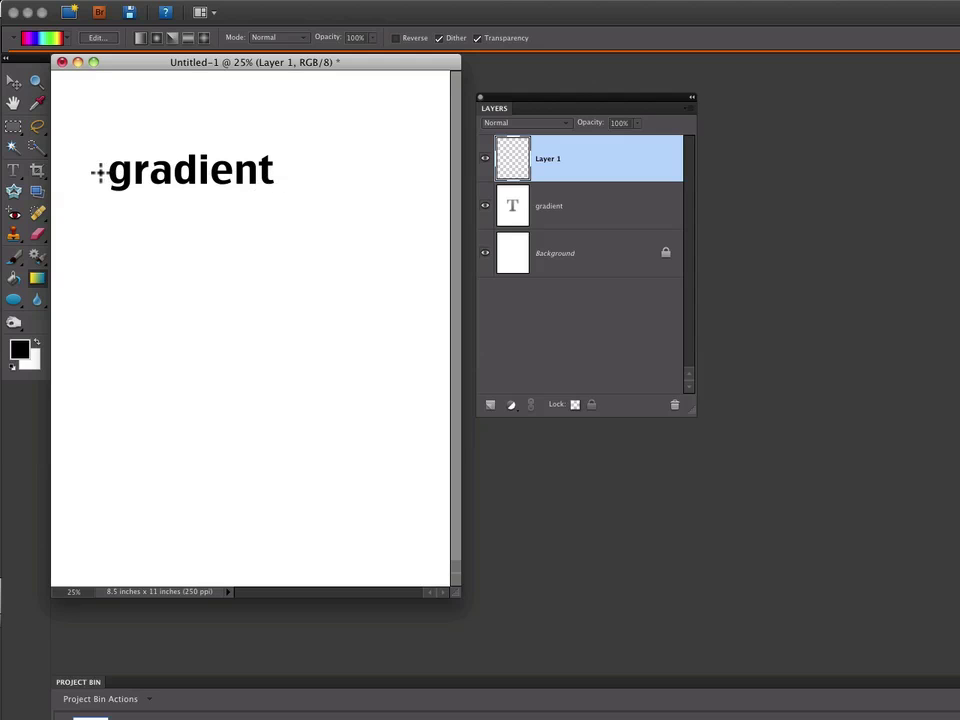
Step: Draw the rainbow gradient across the word on Layer 1 and clip it to the text layer
{"action": "left_click_drag", "start_coordinate": [98, 172], "coordinate": [281, 172]}
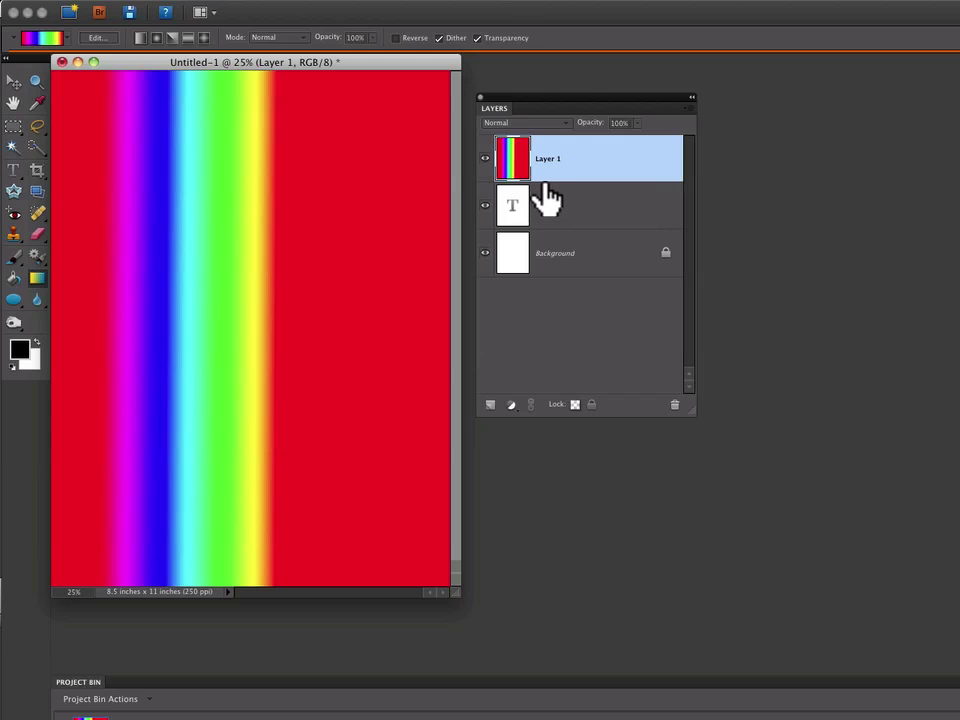
{"action": "left_click_drag", "start_coordinate": [548, 200], "coordinate": [565, 187]}
{"action": "left_click", "coordinate": [564, 187], "text": "alt"}
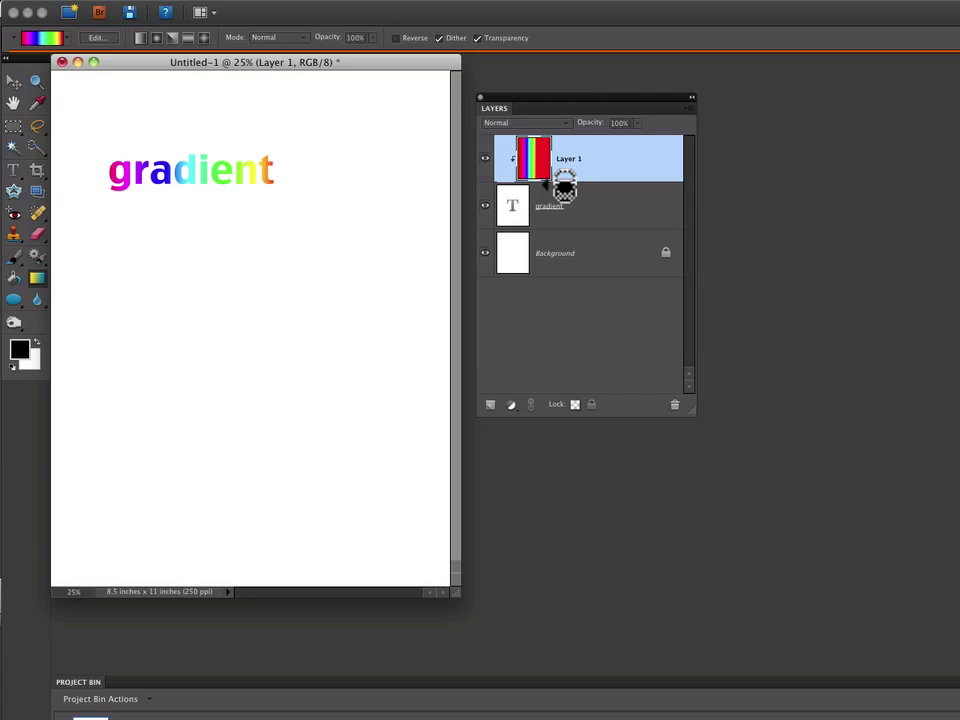
Step: Replace the text 'gradient' with 'elements'
{"action": "left_click", "coordinate": [13, 170]}
{"action": "left_click", "coordinate": [546, 229]}
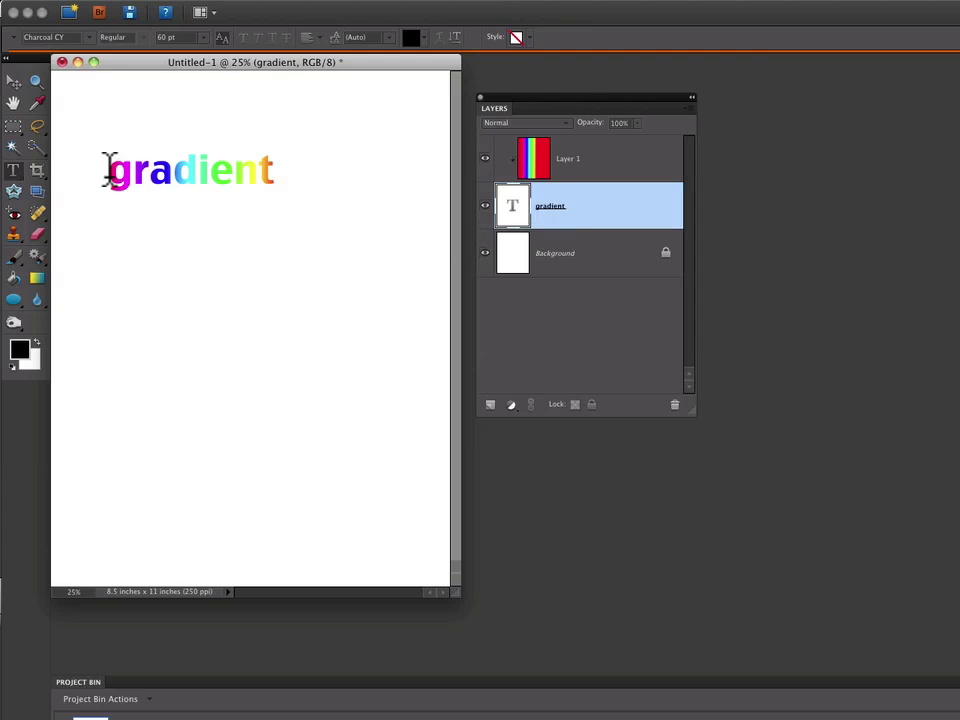
{"action": "left_click_drag", "start_coordinate": [107, 171], "coordinate": [277, 178]}
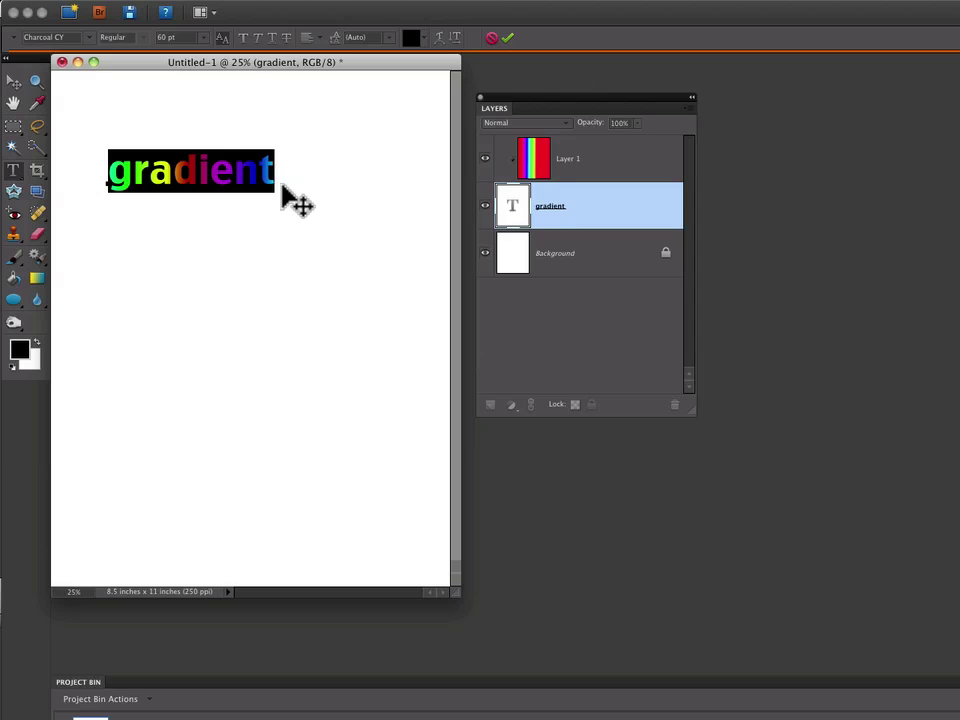
{"action": "type", "text": "elements"}
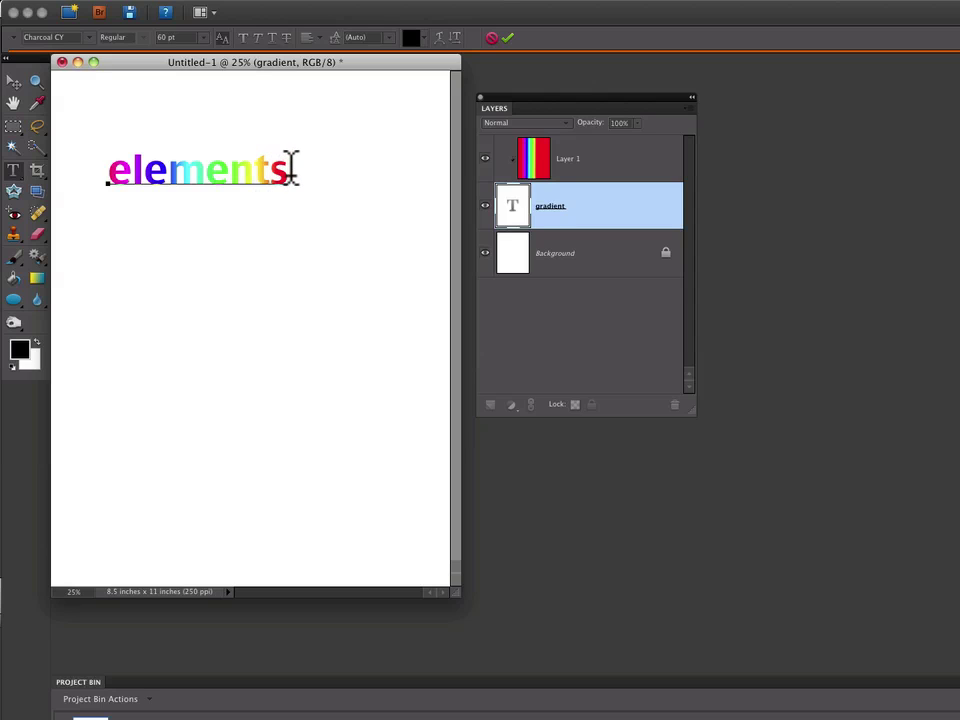
Step: Set the word 'elements' in Courier Std Bold
{"action": "left_click_drag", "start_coordinate": [291, 168], "coordinate": [118, 164]}
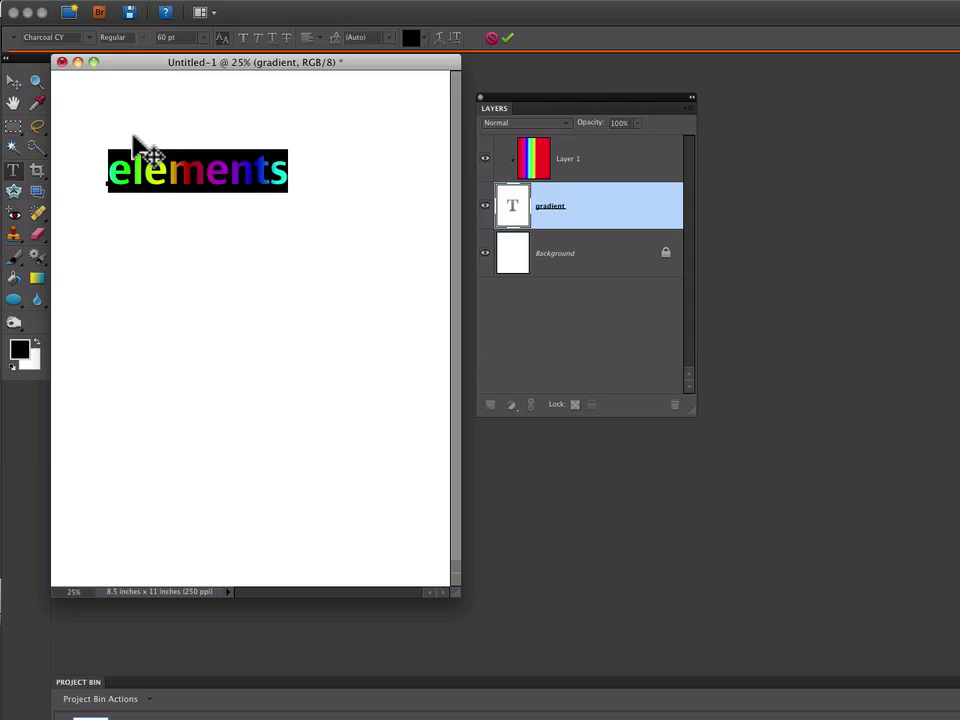
{"action": "left_click", "coordinate": [88, 38]}
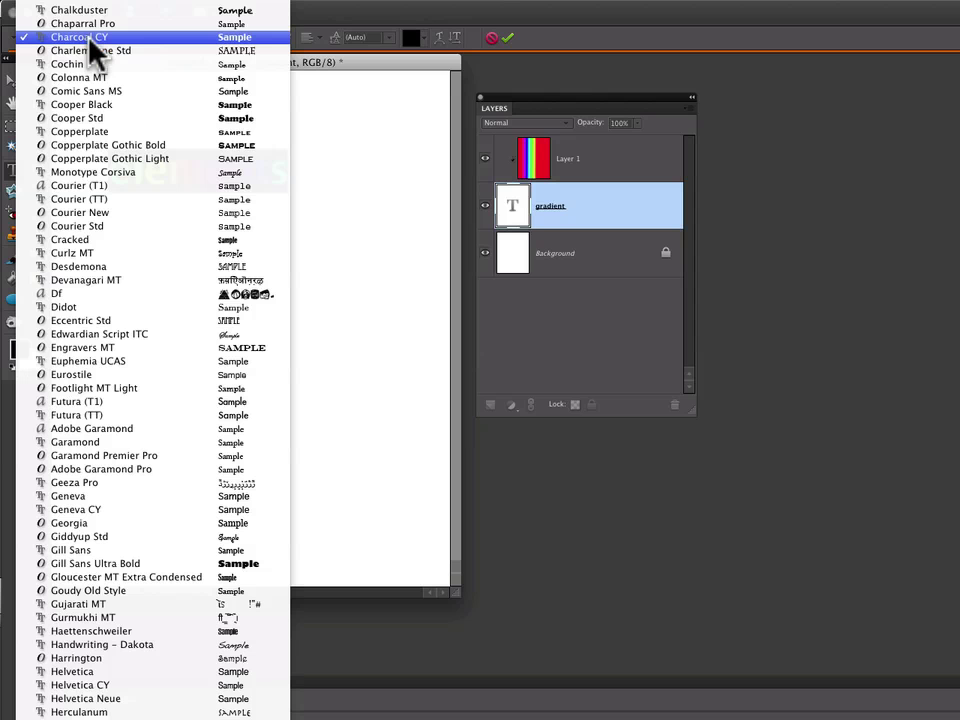
{"action": "left_click", "coordinate": [91, 226]}
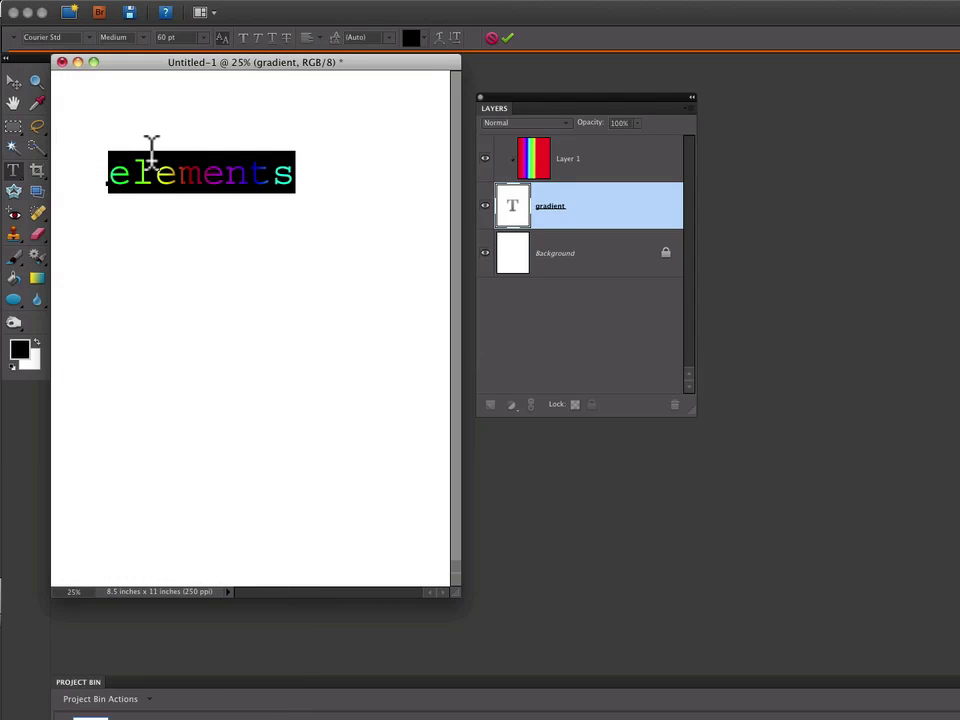
{"action": "left_click", "coordinate": [143, 38]}
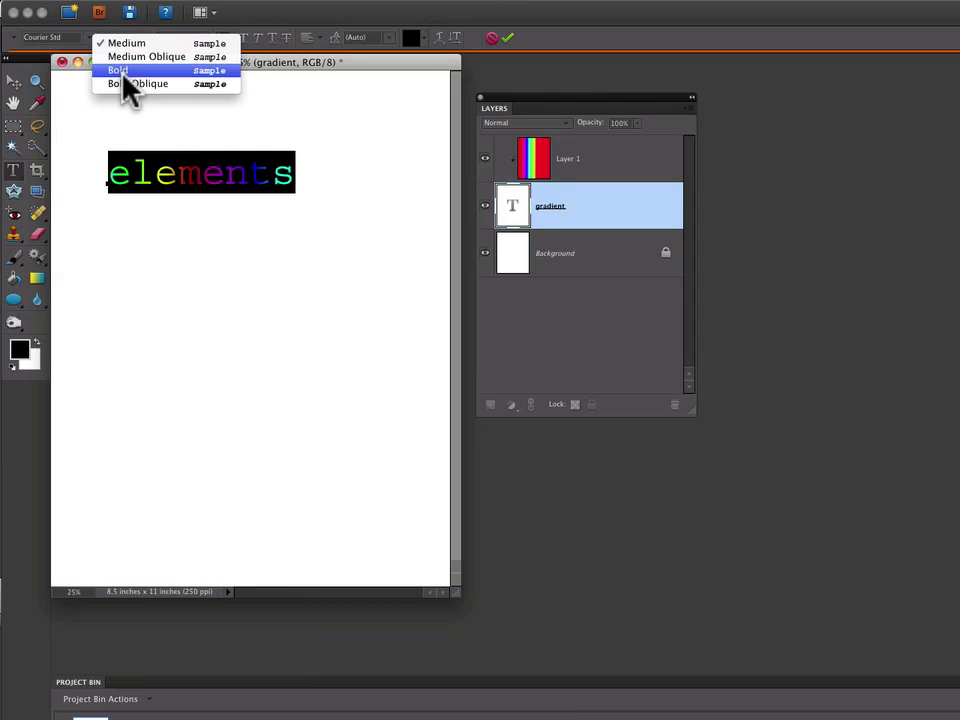
{"action": "left_click", "coordinate": [120, 70]}
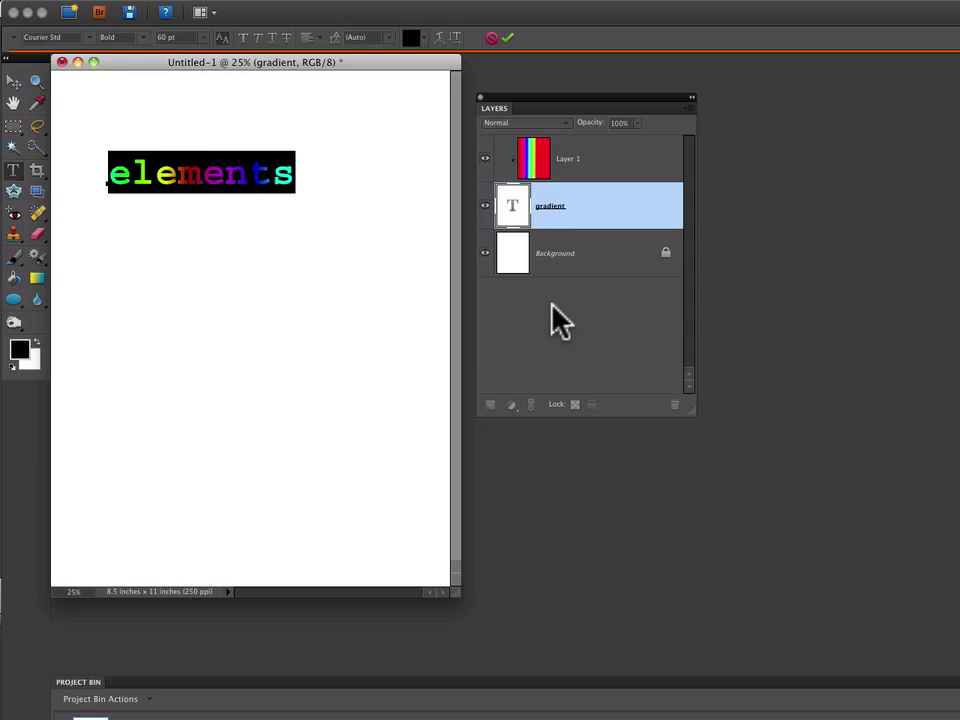
Step: Redraw Layer 1 with the violet-to-orange gradient across the word 'elements'
{"action": "left_click", "coordinate": [405, 304]}
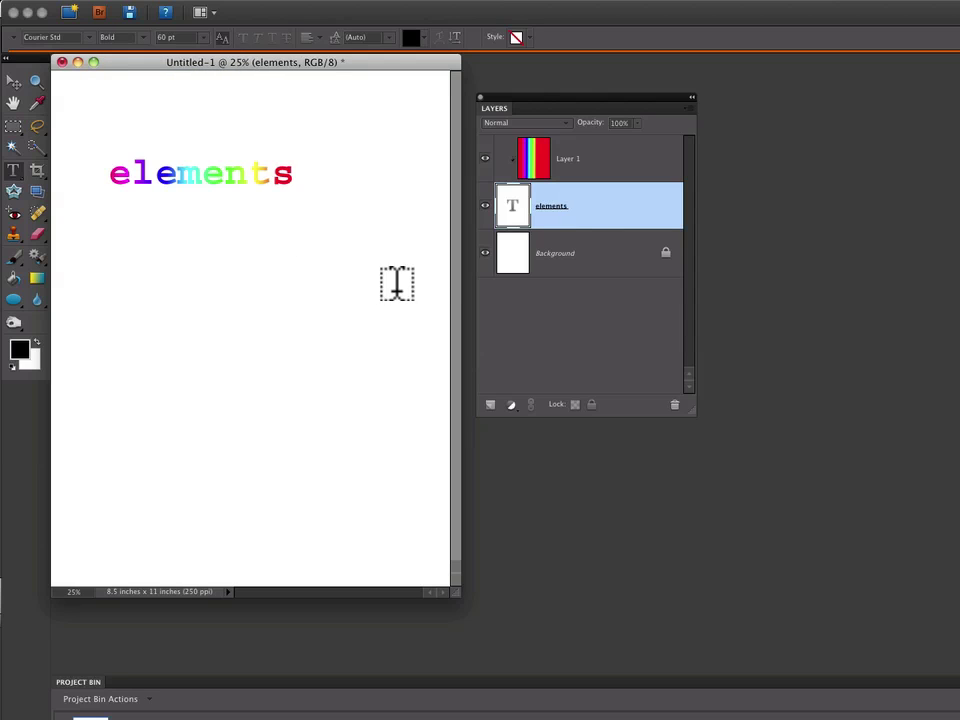
{"action": "left_click", "coordinate": [539, 172]}
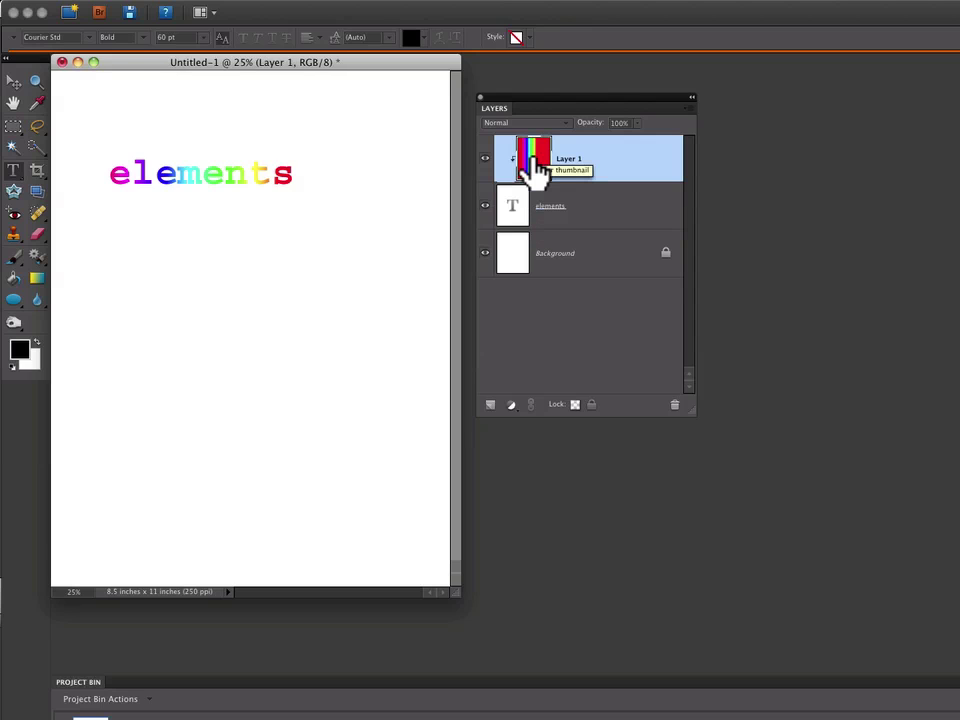
{"action": "left_click", "coordinate": [37, 281]}
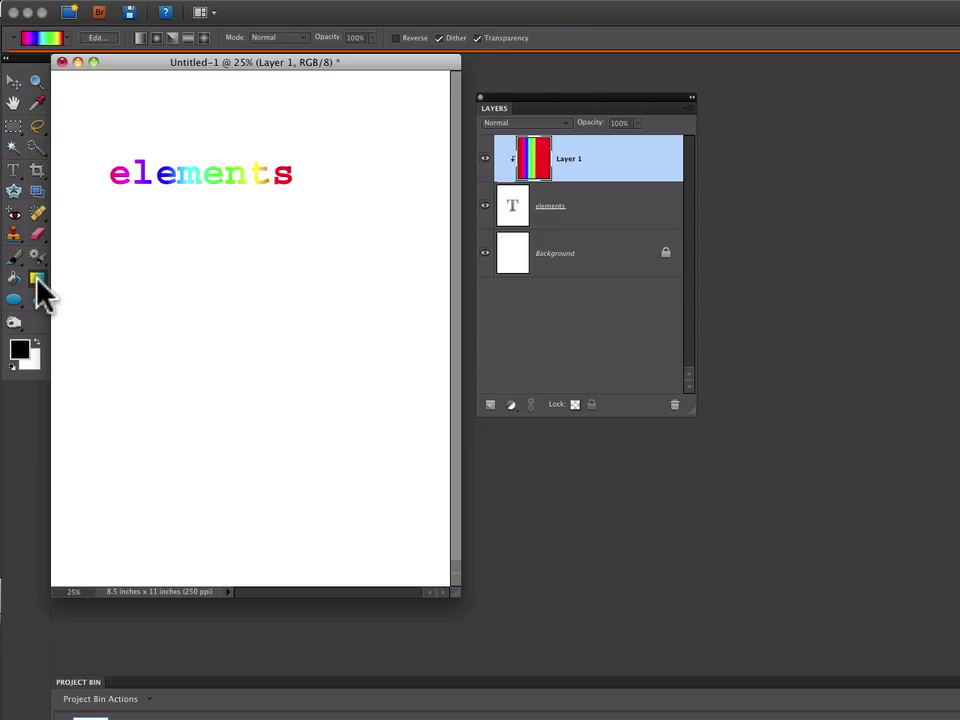
{"action": "left_click", "coordinate": [68, 40]}
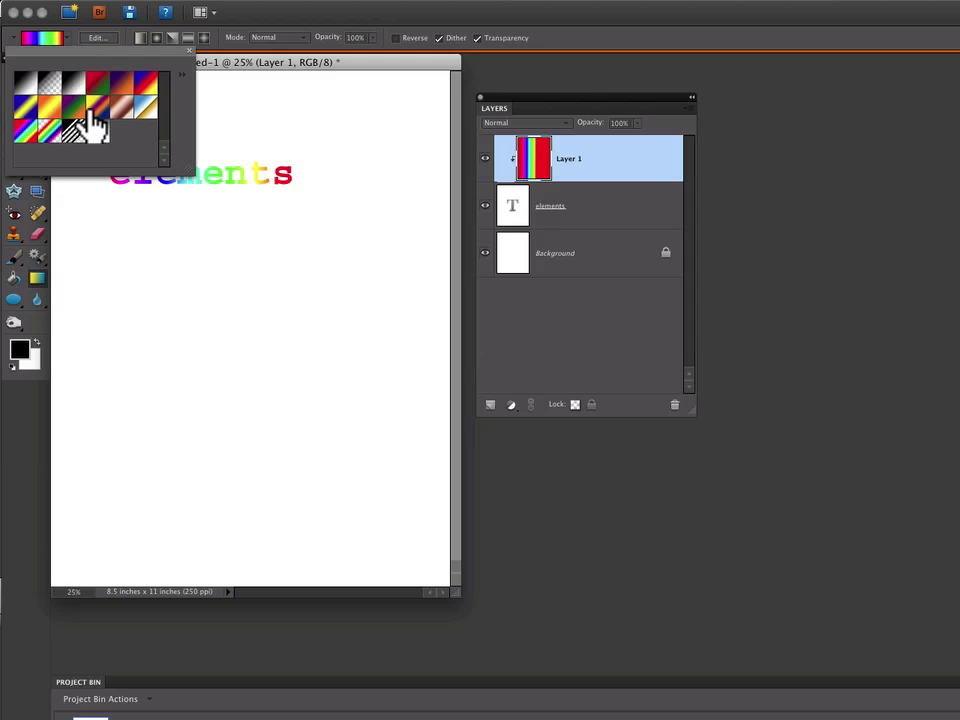
{"action": "left_click", "coordinate": [121, 83]}
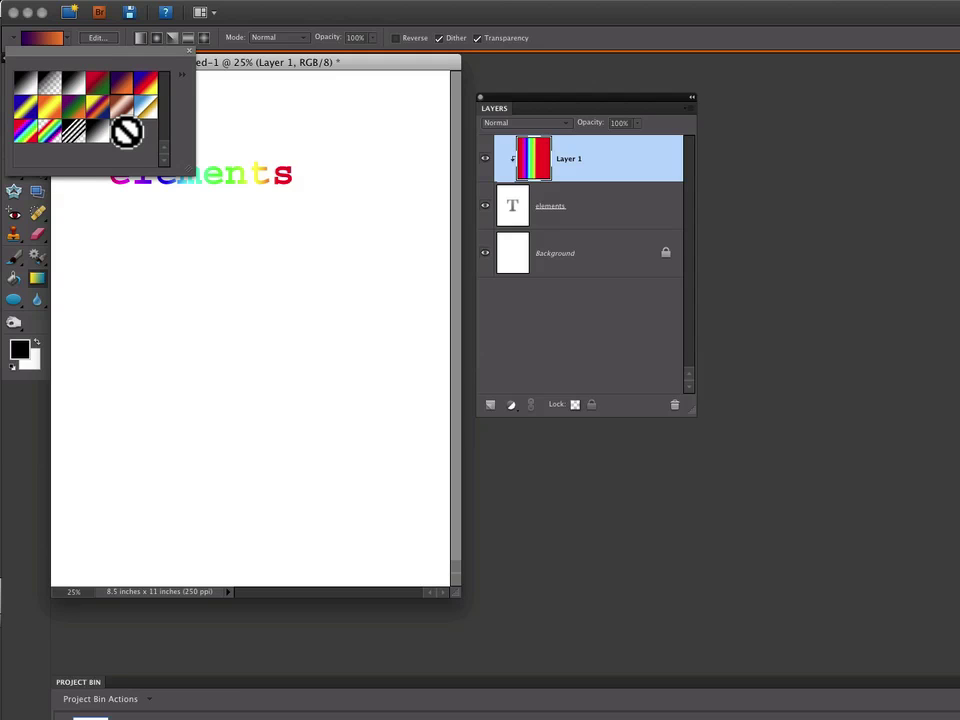
{"action": "left_click", "coordinate": [142, 36]}
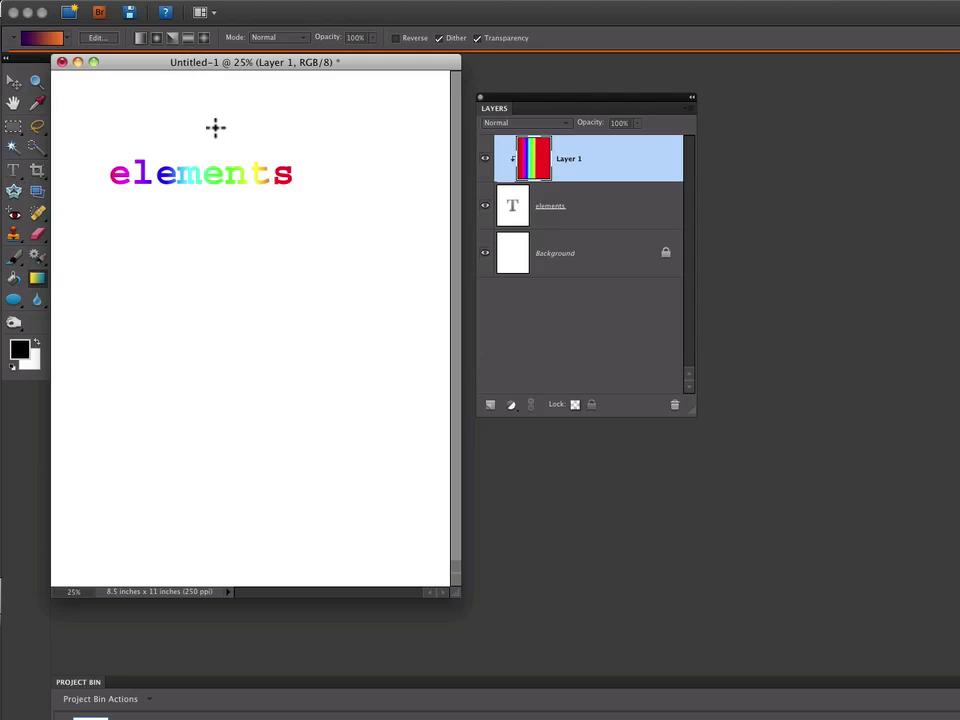
{"action": "left_click_drag", "start_coordinate": [104, 175], "coordinate": [289, 176]}
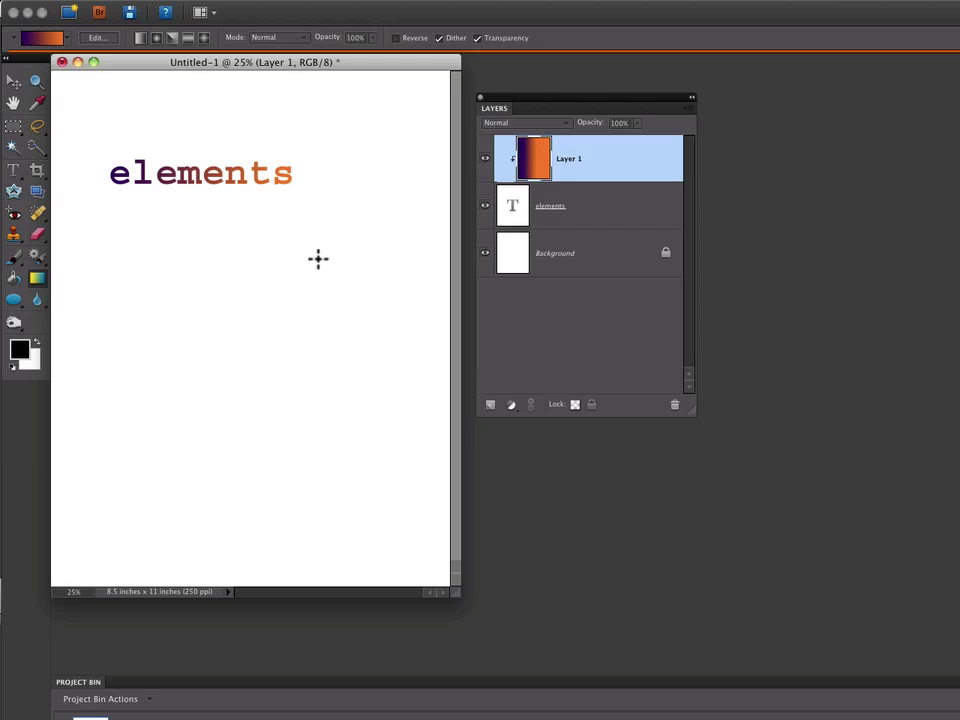